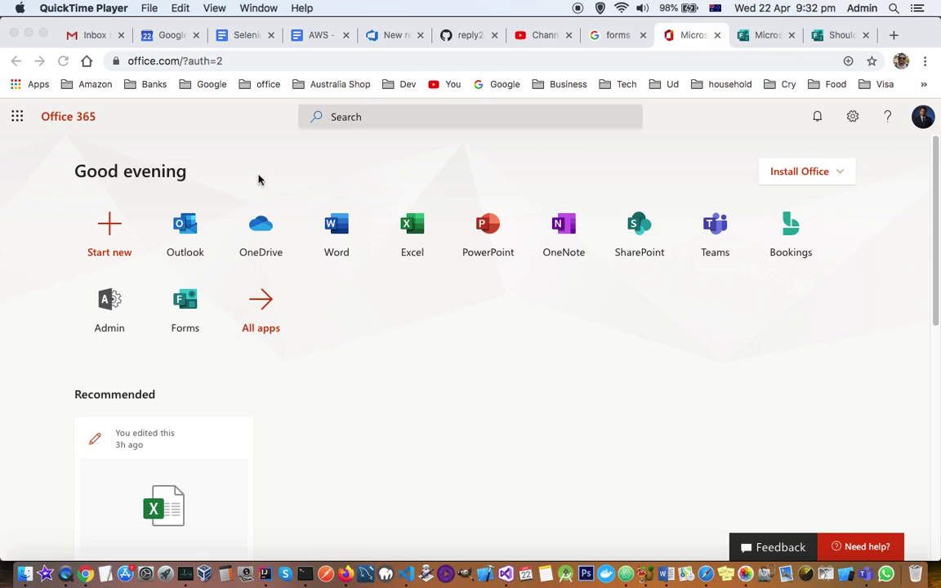
Open the Forms app from the Office 365 home page
left_click(189, 308)
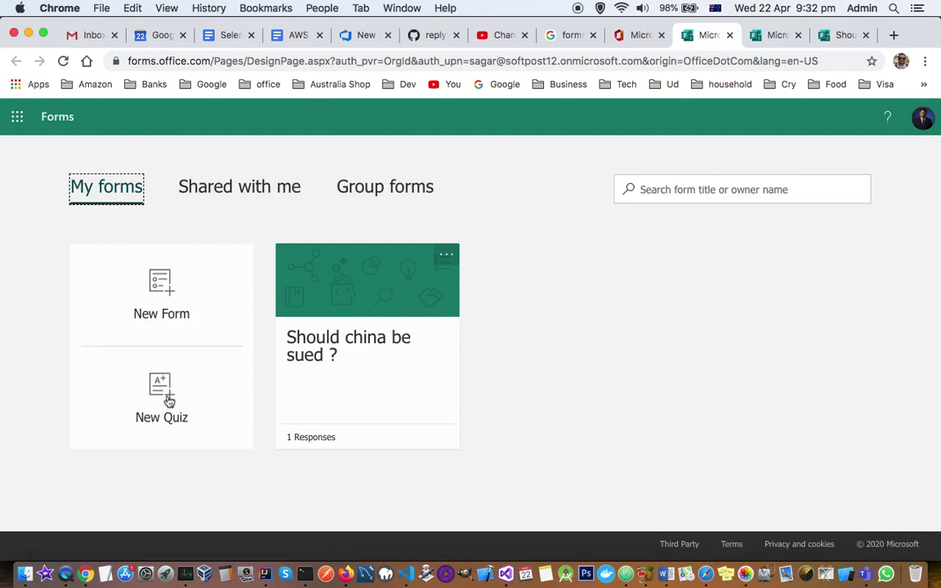
Start a new blank form and title it 'Personal info'
left_click(151, 270)
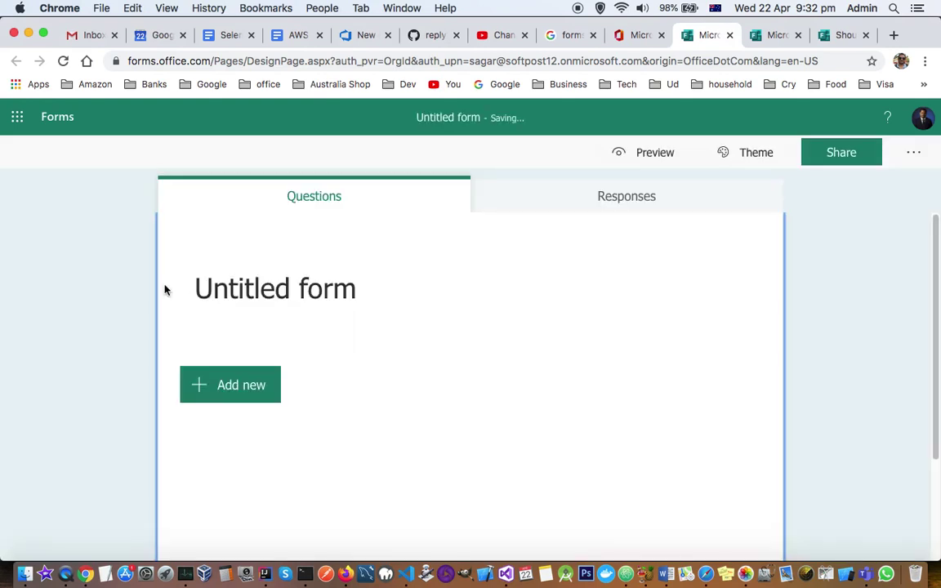
left_click(309, 291)
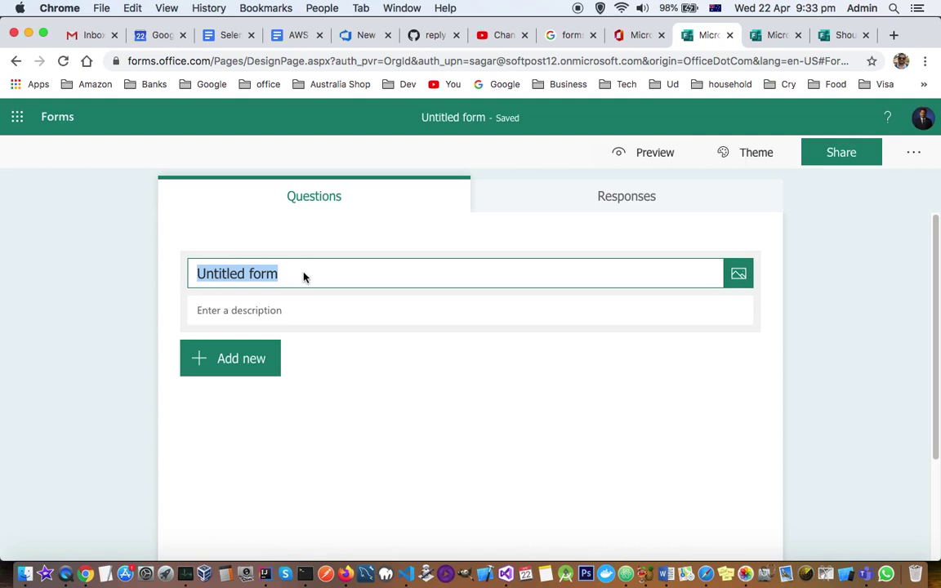
type("P")
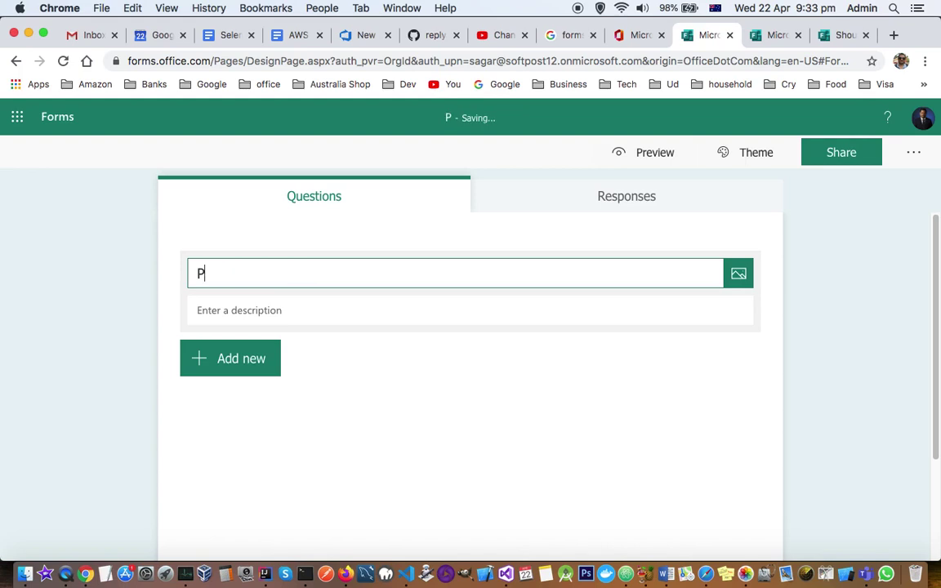
type("ersona")
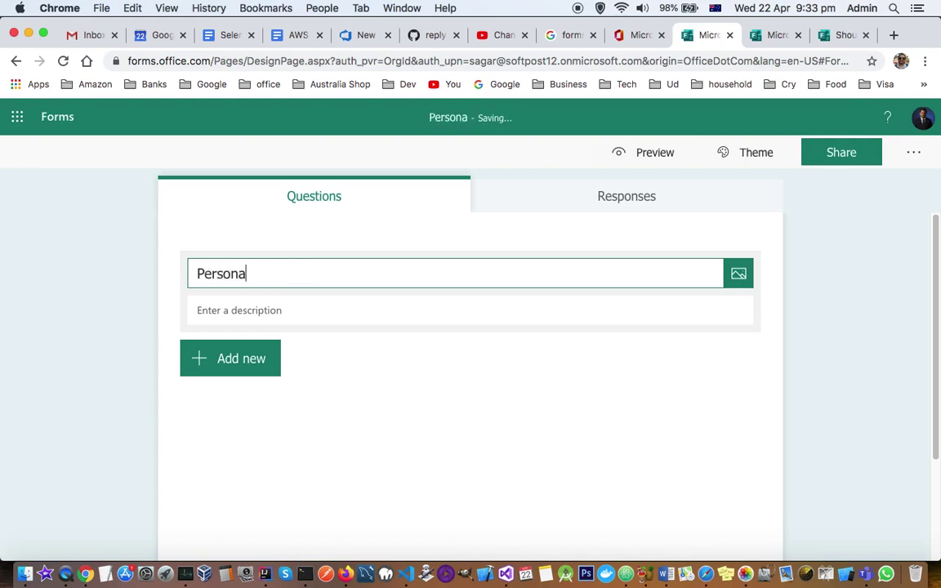
type("l info")
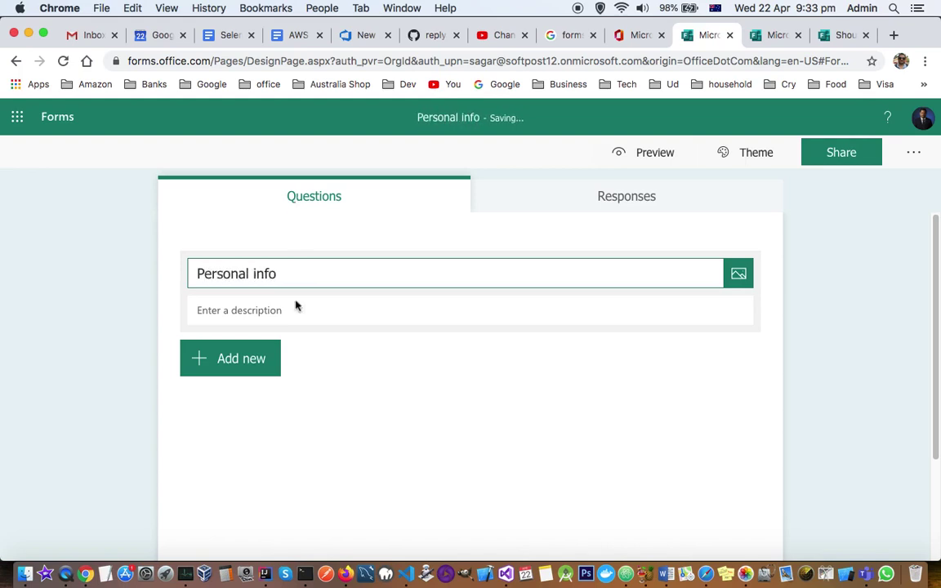
left_click(211, 363)
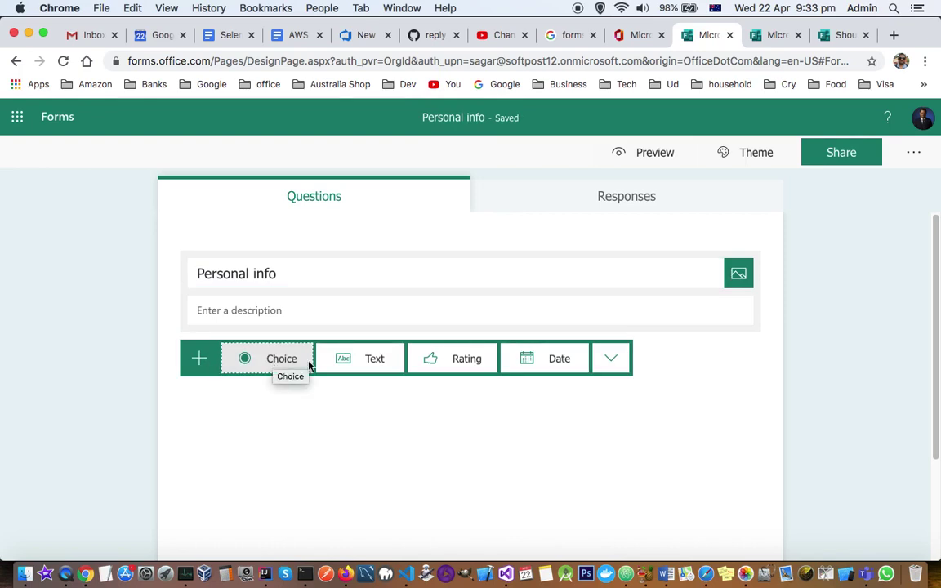
Add a choice question 'Do you like sports' with Yes and No as its options
left_click(267, 361)
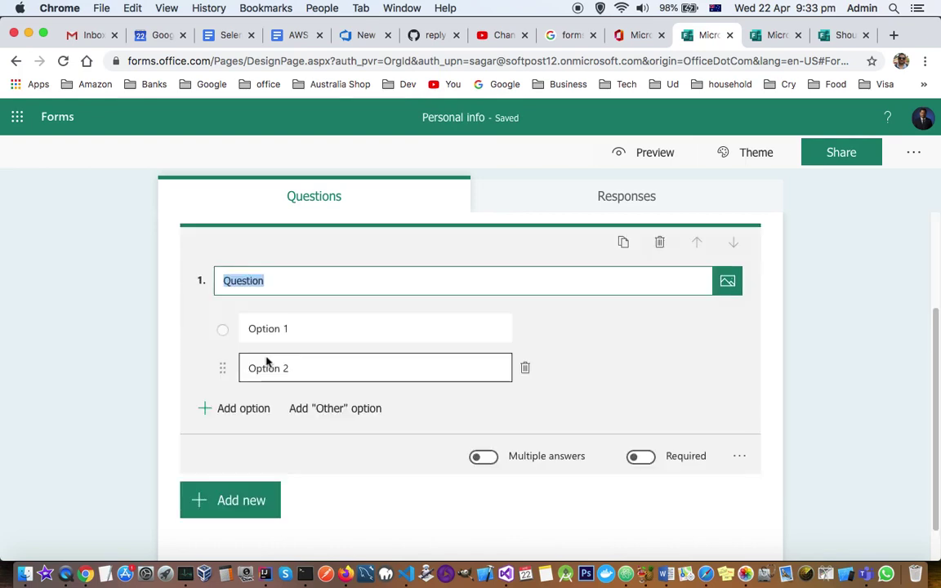
left_click(277, 285)
double_click(262, 283)
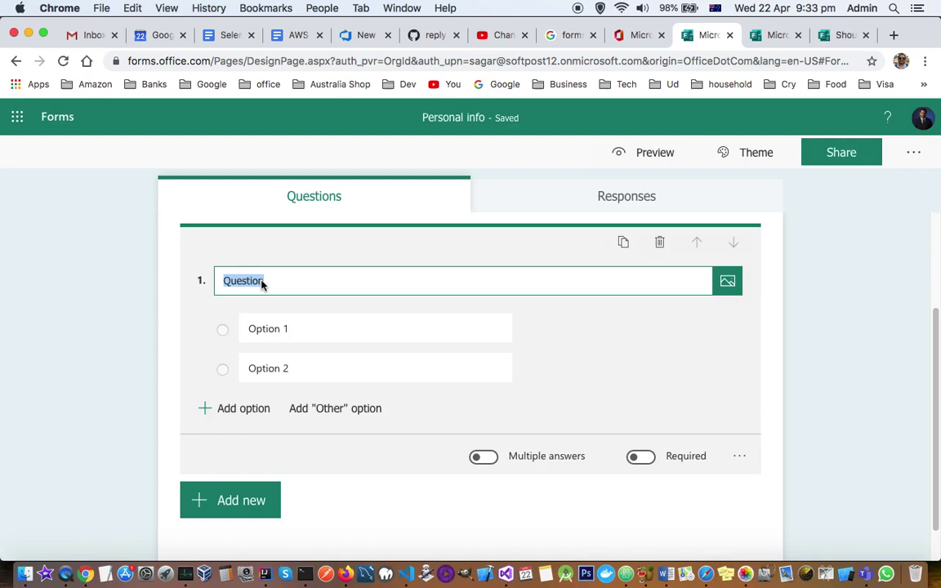
type("Do you like ")
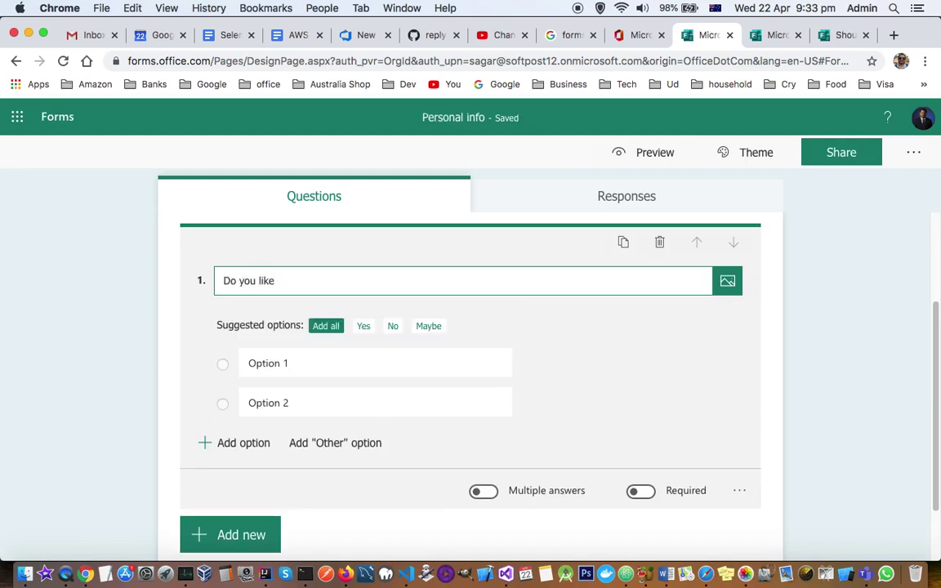
type("sports")
left_click(365, 326)
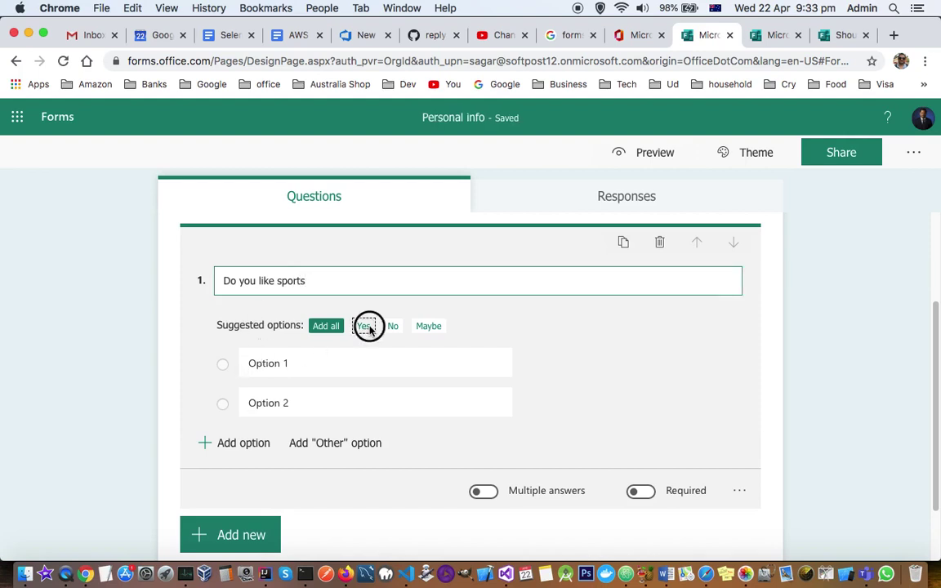
left_click(294, 401)
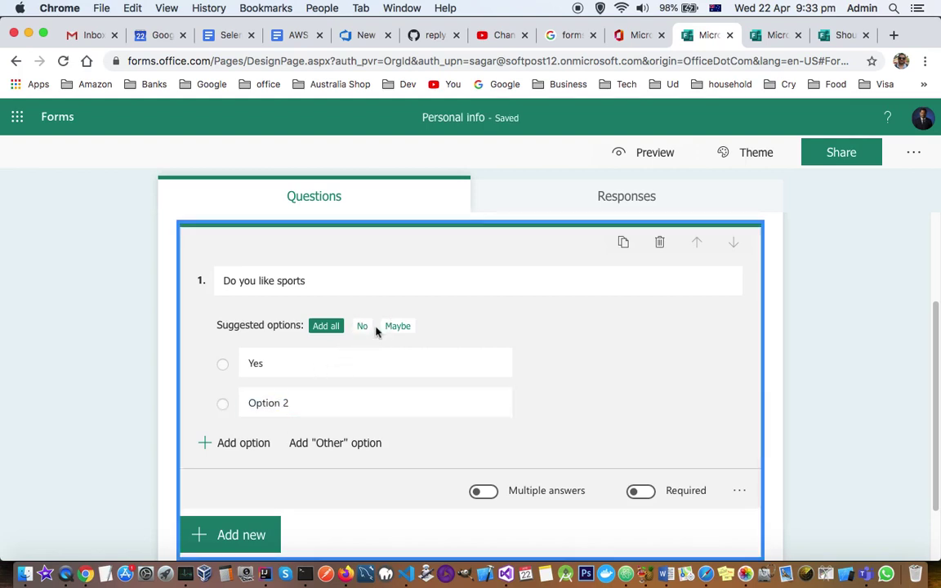
left_click(363, 327)
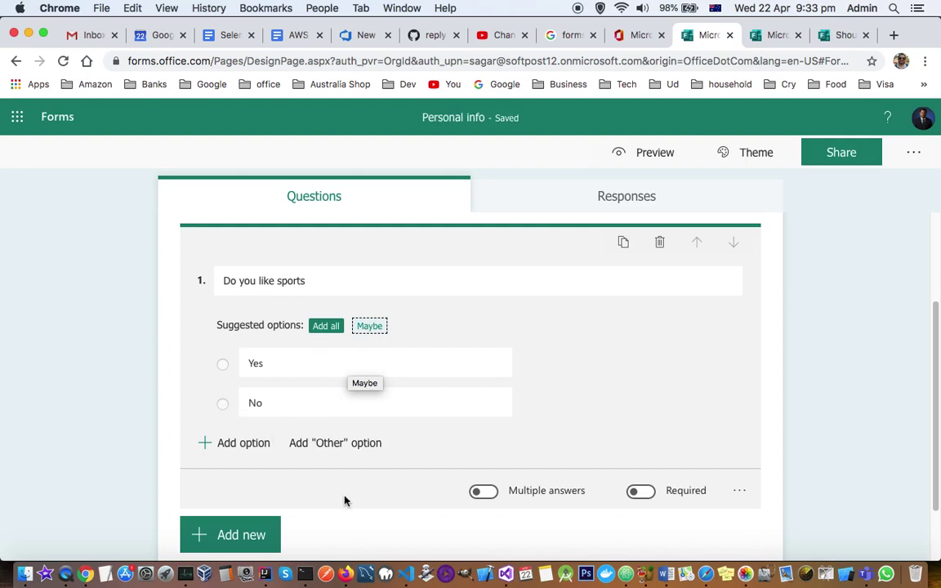
scroll(344, 499, "down", 2)
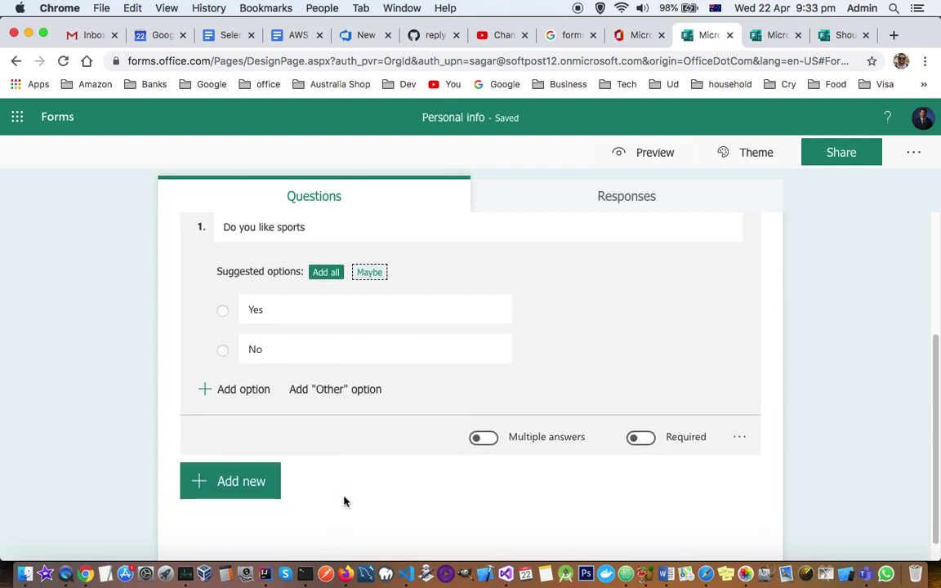
scroll(344, 500, "down", 1)
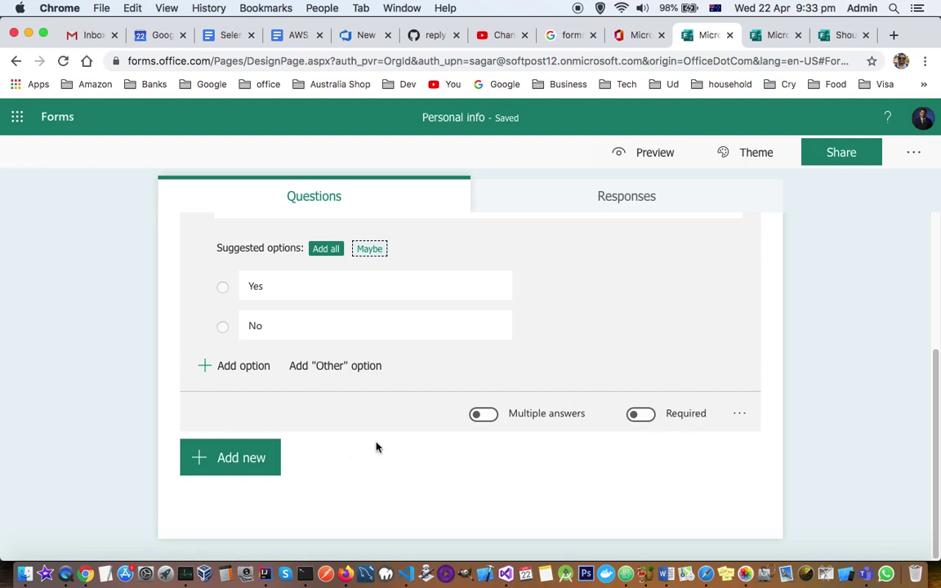
Add a short text question titled 'Age'
left_click(239, 457)
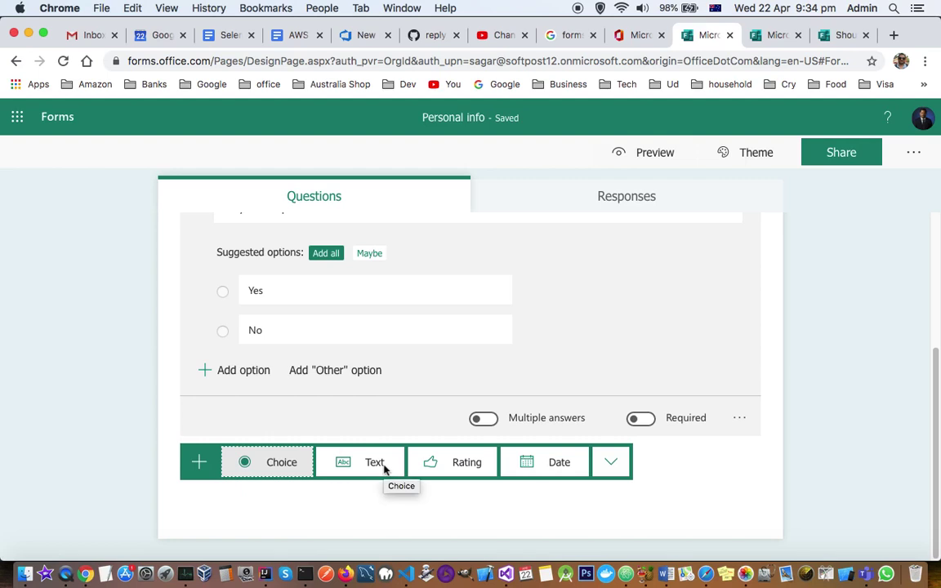
left_click(380, 463)
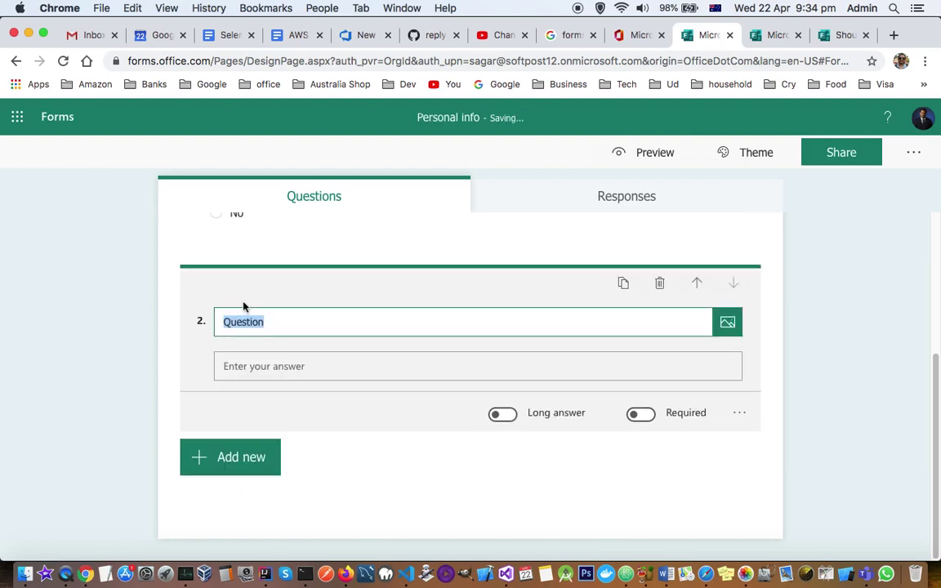
type("Age")
left_click(243, 365)
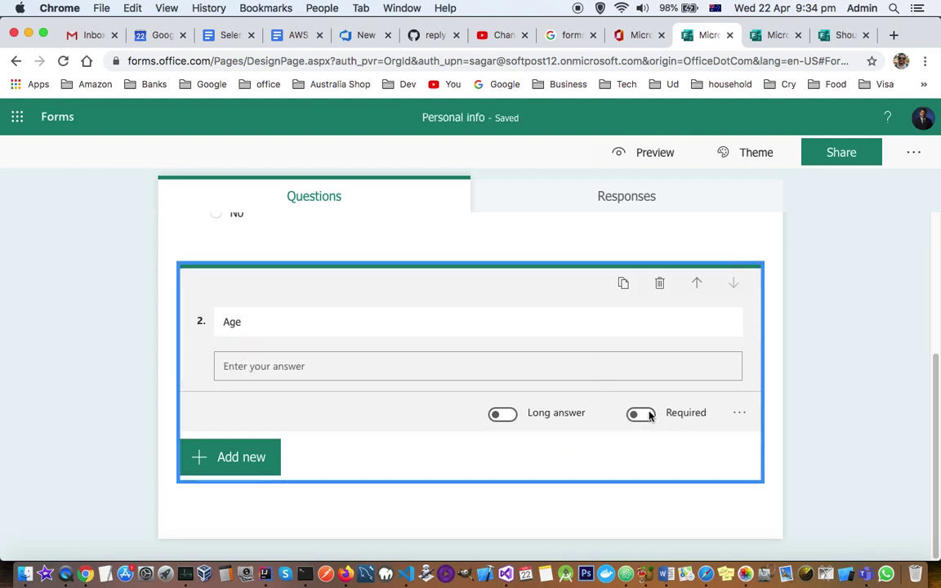
Add a star rating question titled 'How do you rate yourself in comm…'
left_click(251, 457)
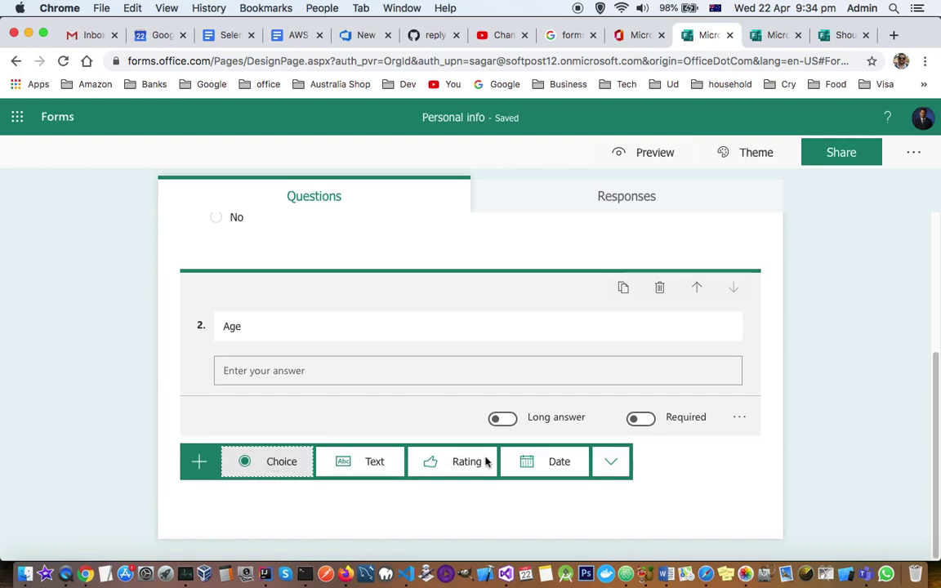
left_click(453, 462)
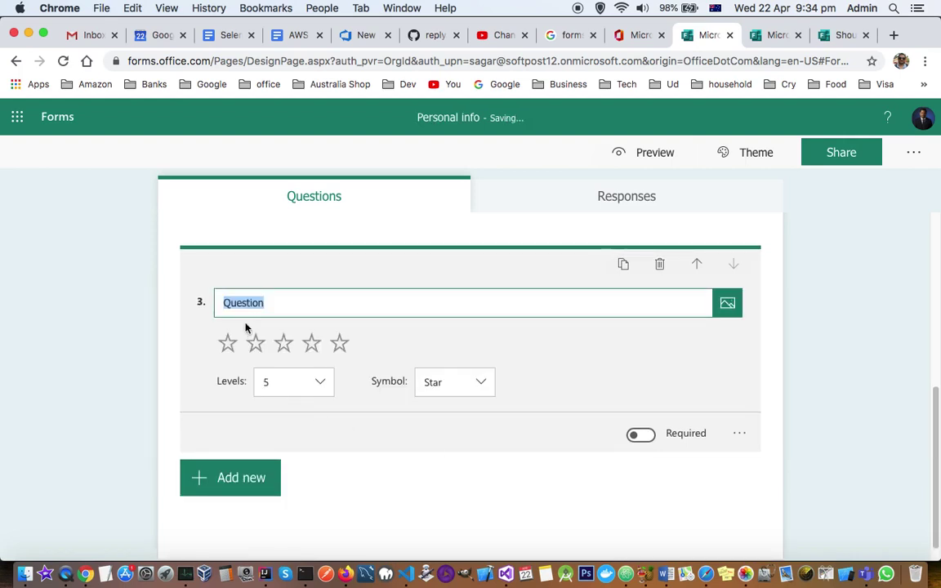
left_click(283, 310)
double_click(267, 303)
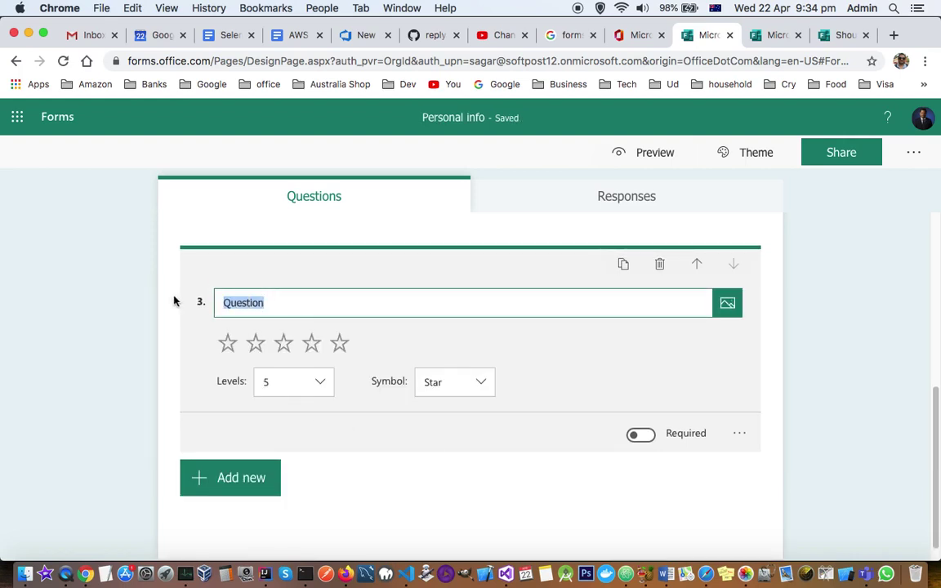
type("How do ")
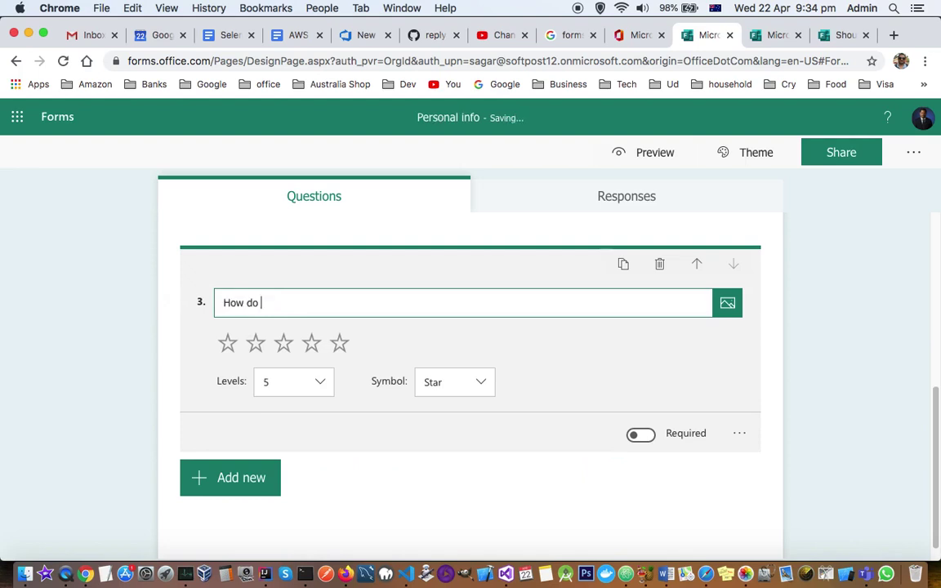
type("you rate ")
type("yourself ")
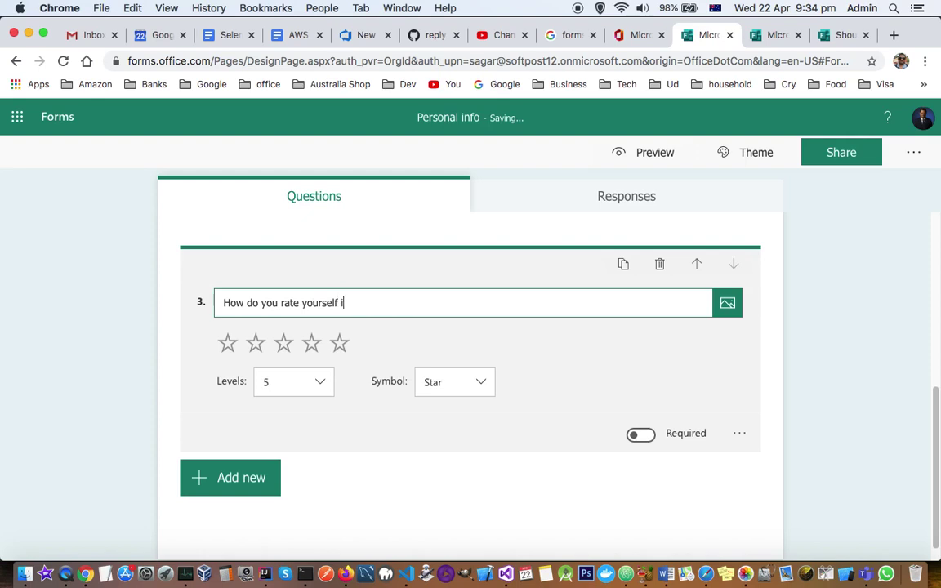
type("in comm")
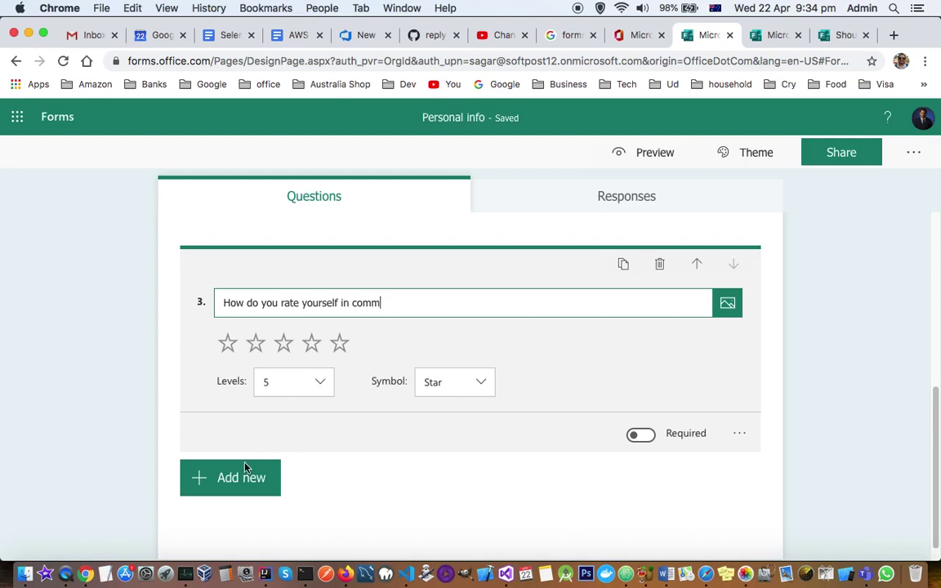
Copy the form's response link from the Share options
scroll(544, 427, "up", 2)
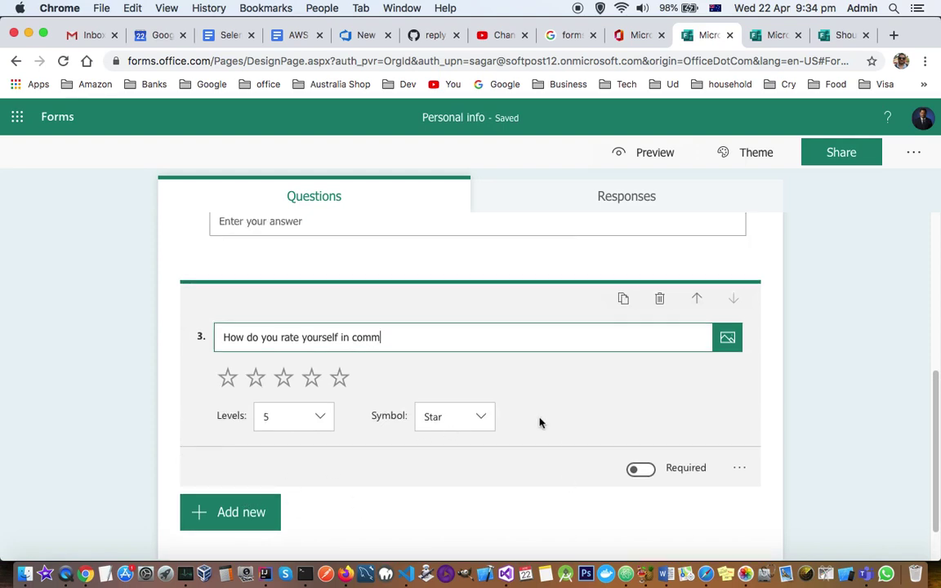
scroll(539, 422, "up", 10)
scroll(538, 422, "up", 1)
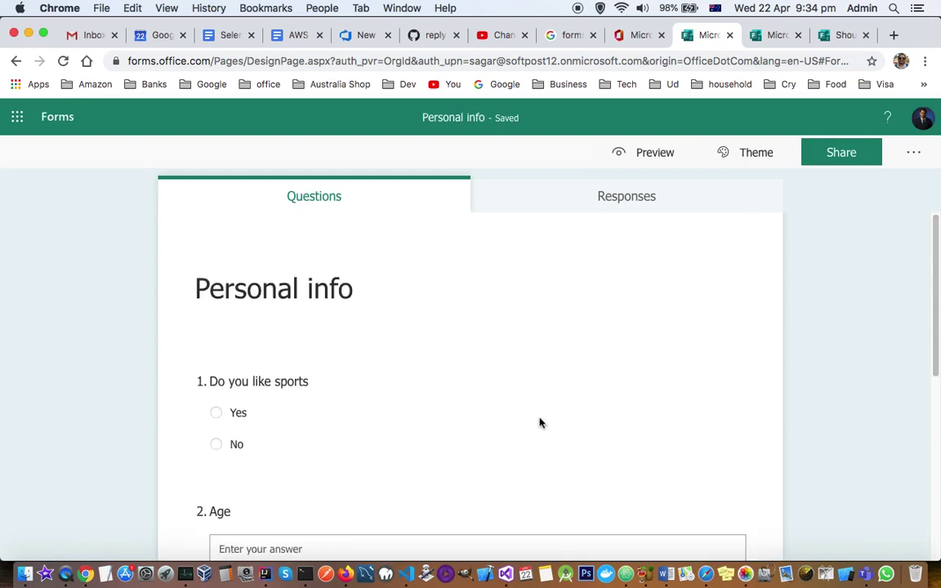
left_click(836, 155)
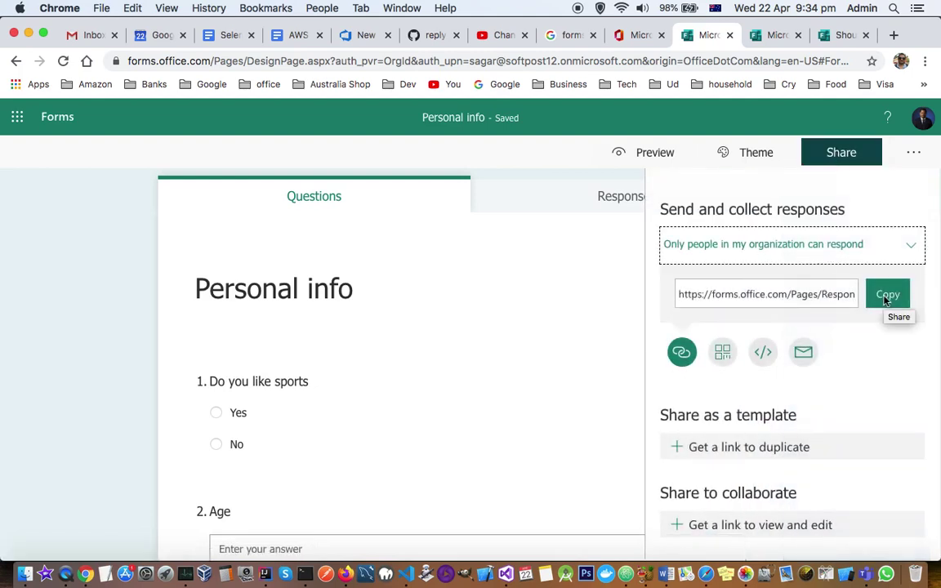
left_click(758, 302)
left_click(881, 294)
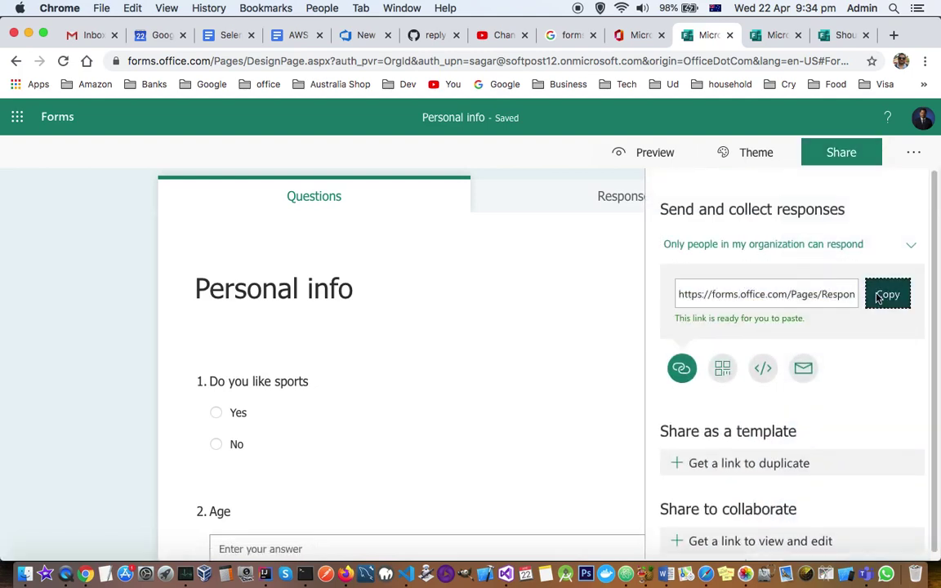
key("super+Tab")
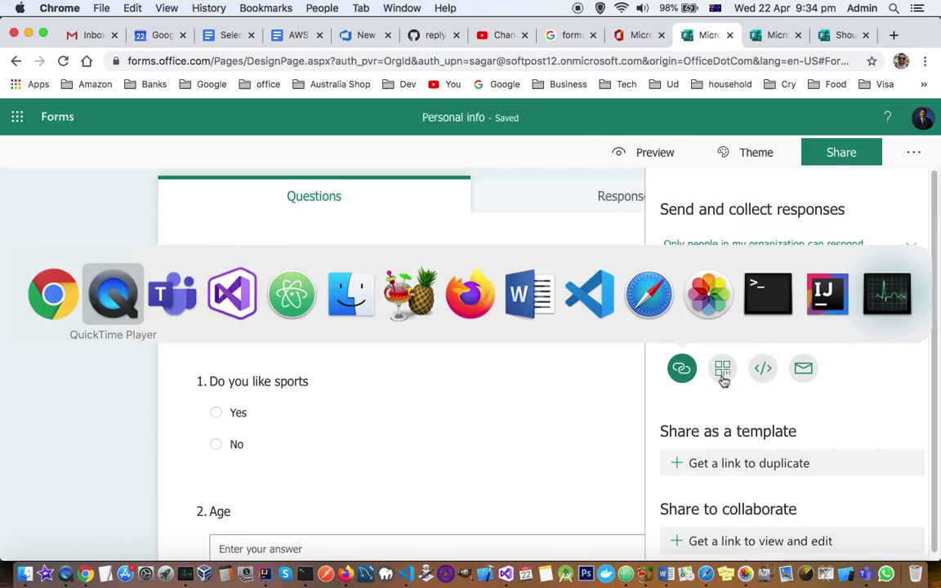
Paste the Personal info response link into a Teams chat and send it
key("super+Tab")
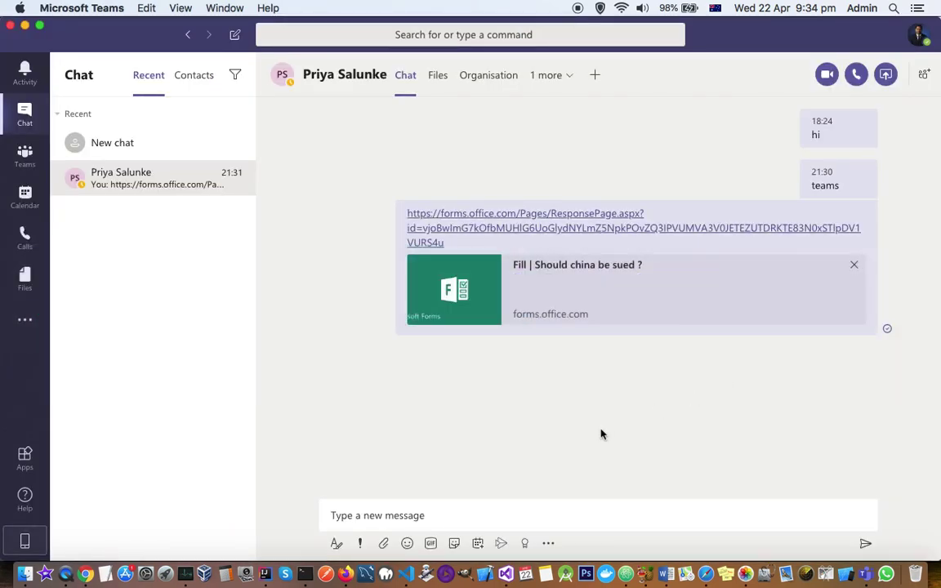
left_click(423, 508)
key("super+v")
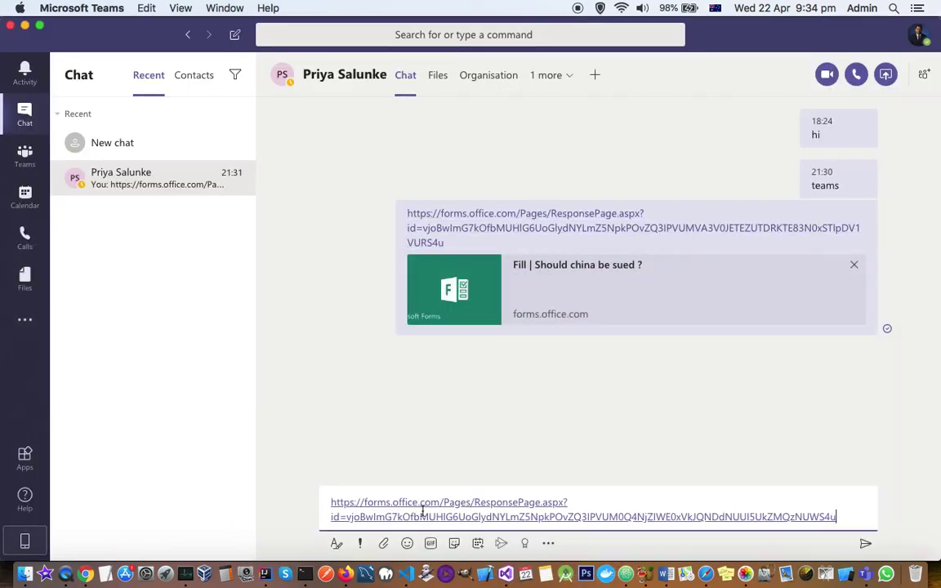
key("Return")
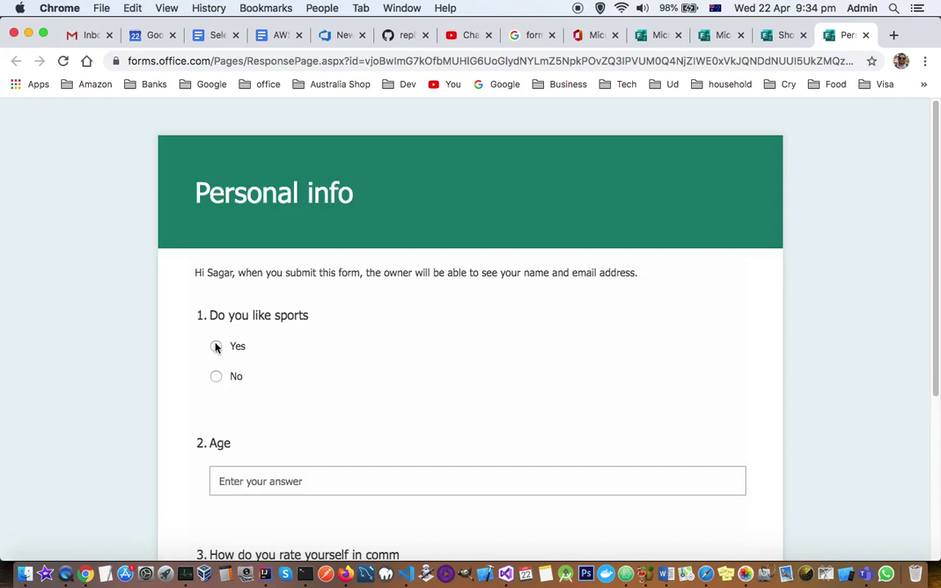
Submit a response of Yes, age 12 and two stars, then return to the editor
left_click(217, 346)
scroll(286, 384, "down", 1)
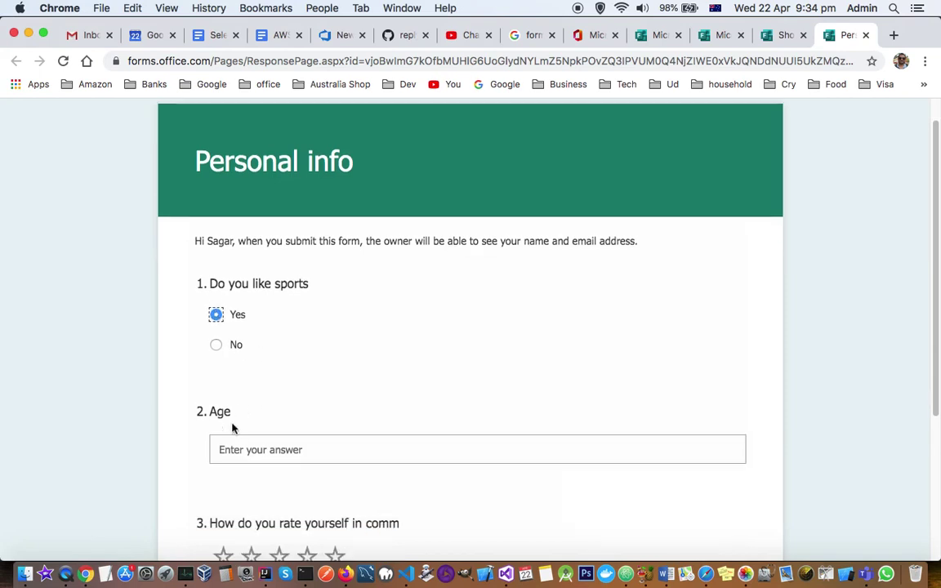
left_click(308, 446)
type("12")
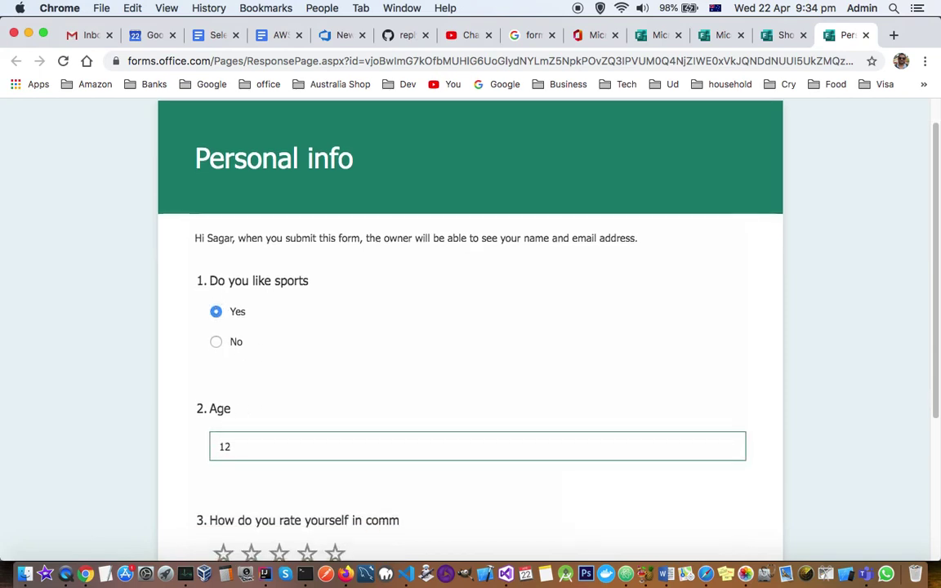
scroll(245, 368, "down", 3)
left_click(250, 453)
scroll(278, 490, "down", 1)
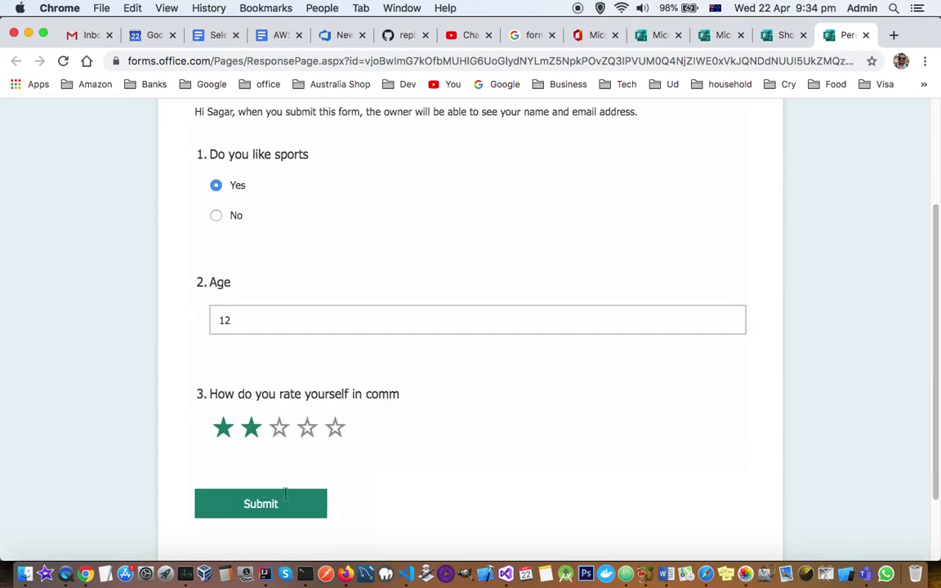
left_click(285, 495)
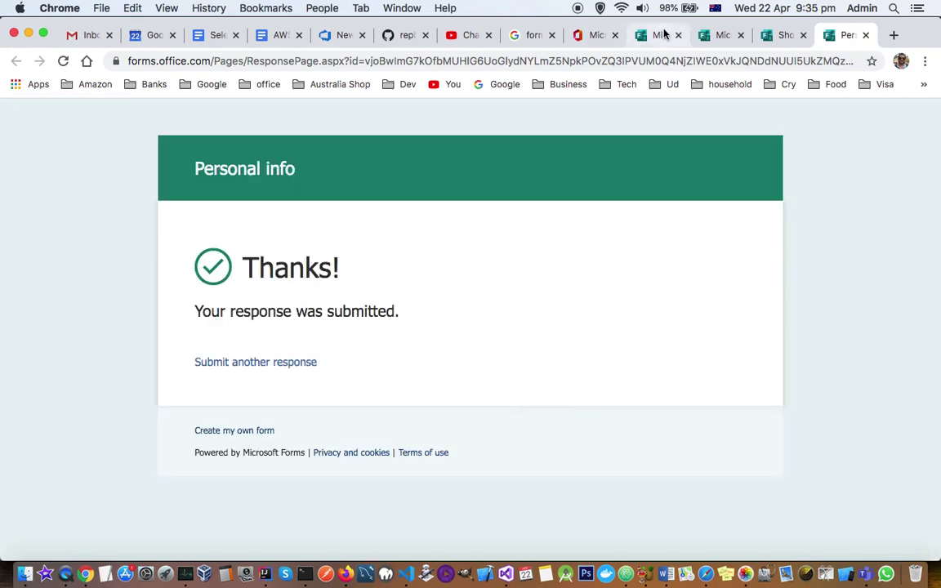
left_click(664, 34)
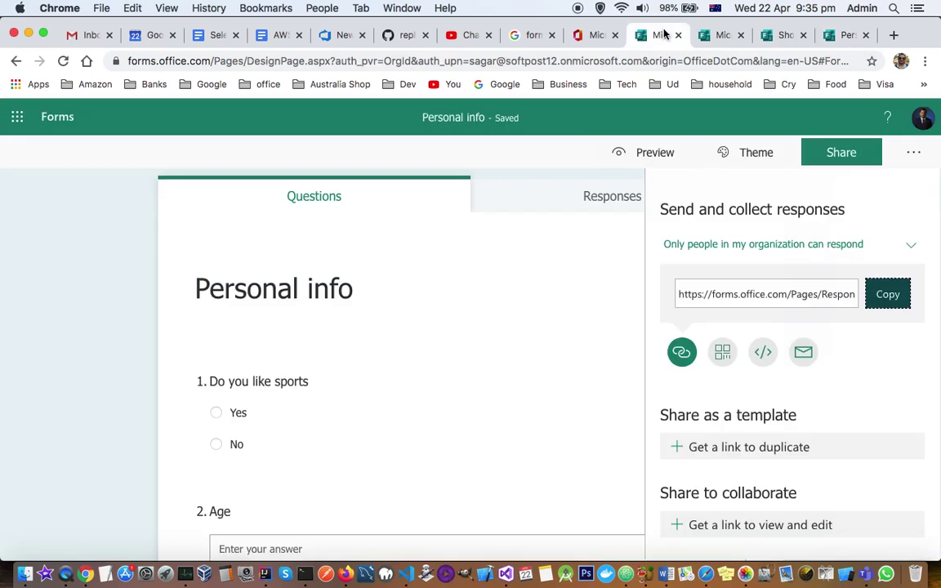
Review the Responses tab summary: one response, Yes for sports, age 12, 2.00 average rating
left_click(613, 206)
scroll(508, 441, "down", 1)
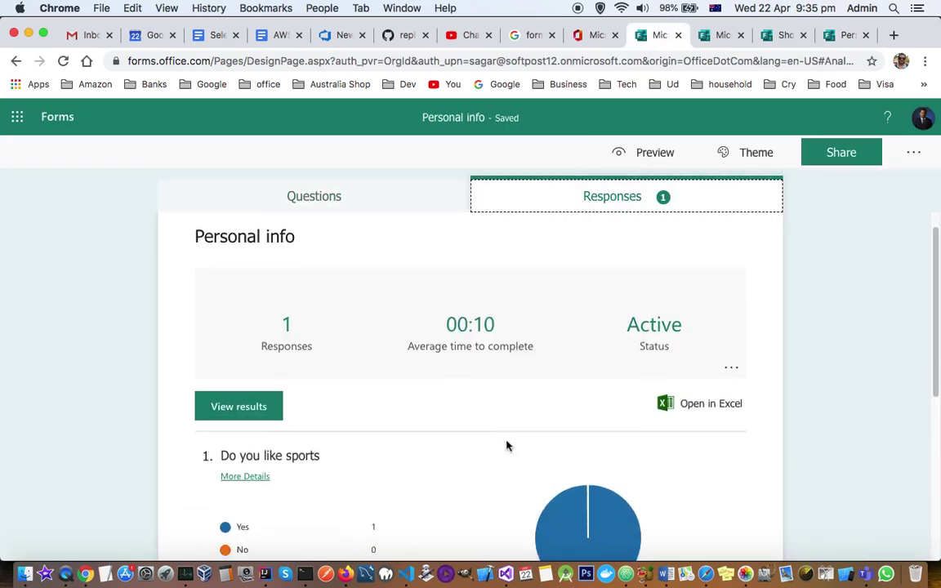
scroll(506, 445, "down", 1)
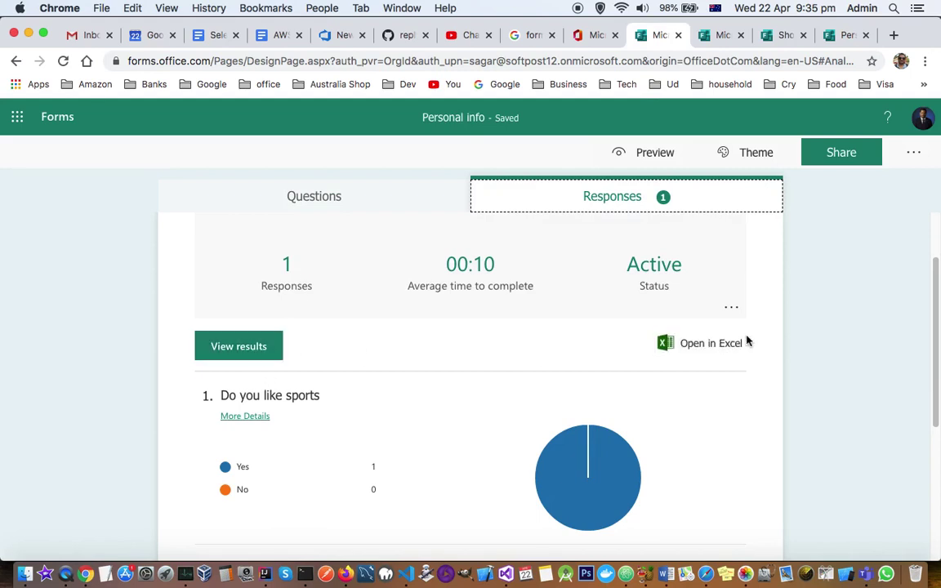
scroll(370, 441, "down", 1)
scroll(369, 441, "down", 2)
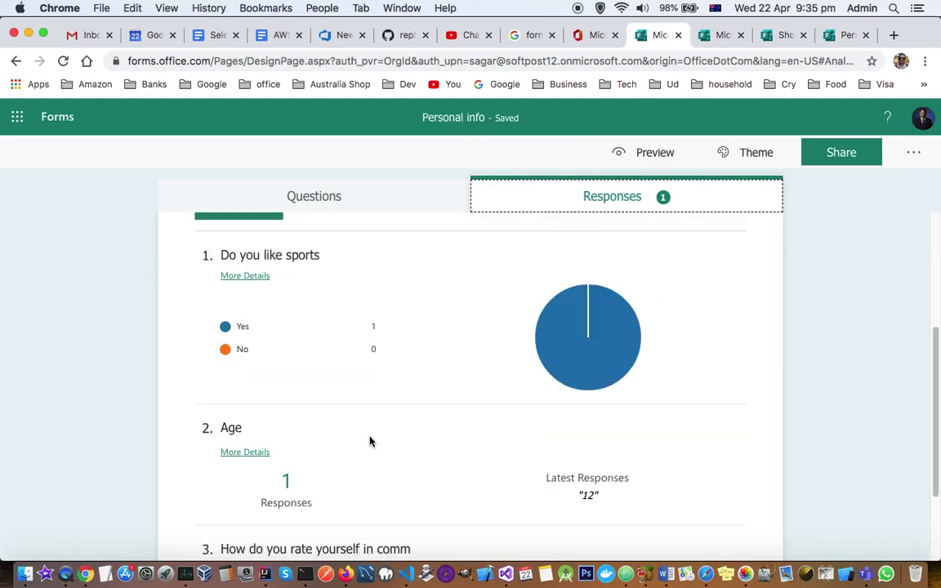
scroll(369, 441, "down", 2)
scroll(369, 441, "down", 1)
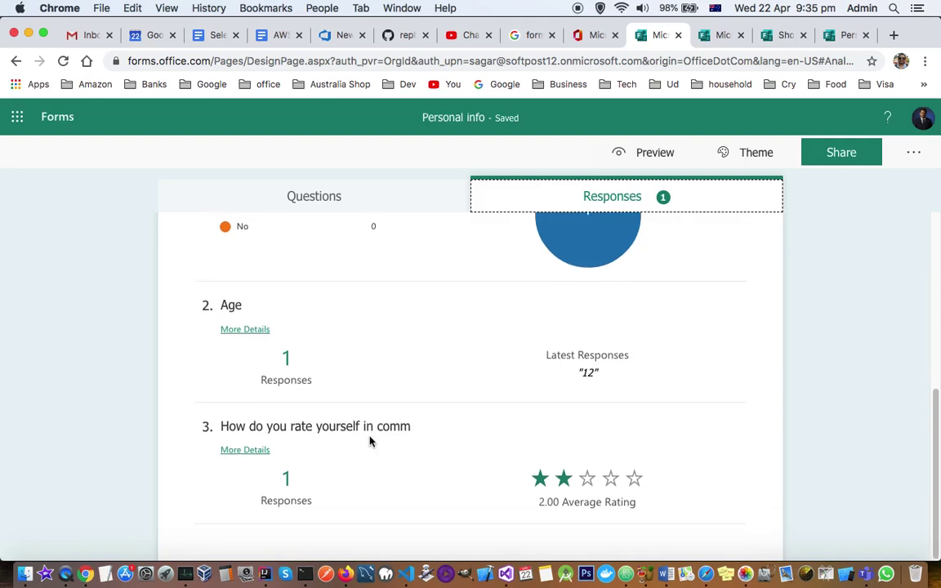
scroll(370, 441, "up", 4)
scroll(370, 441, "up", 1)
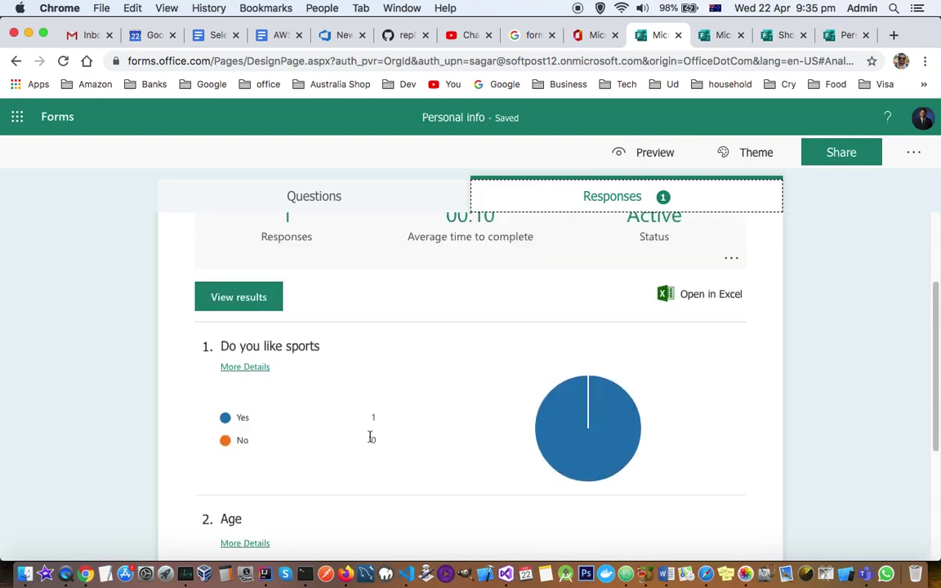
scroll(370, 441, "up", 1)
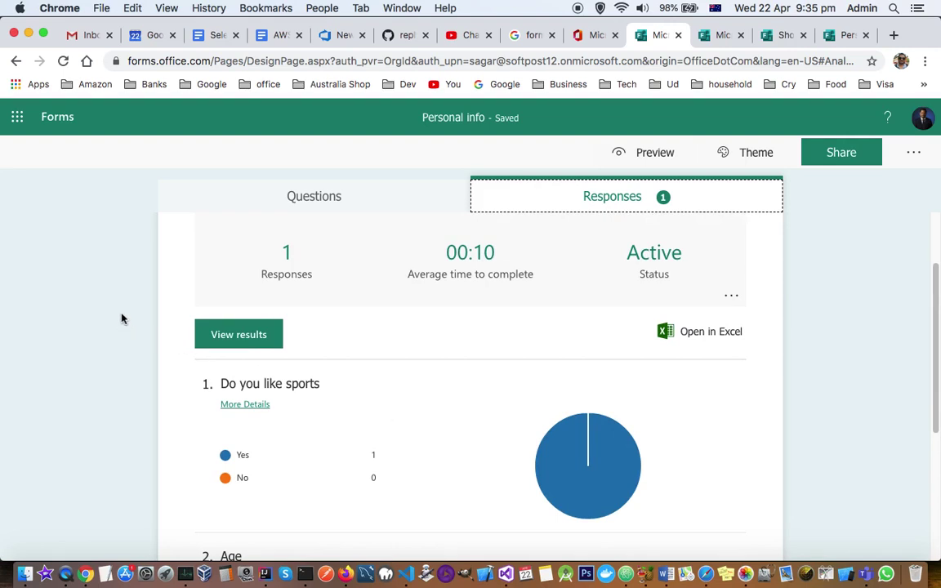
scroll(138, 286, "up", 3)
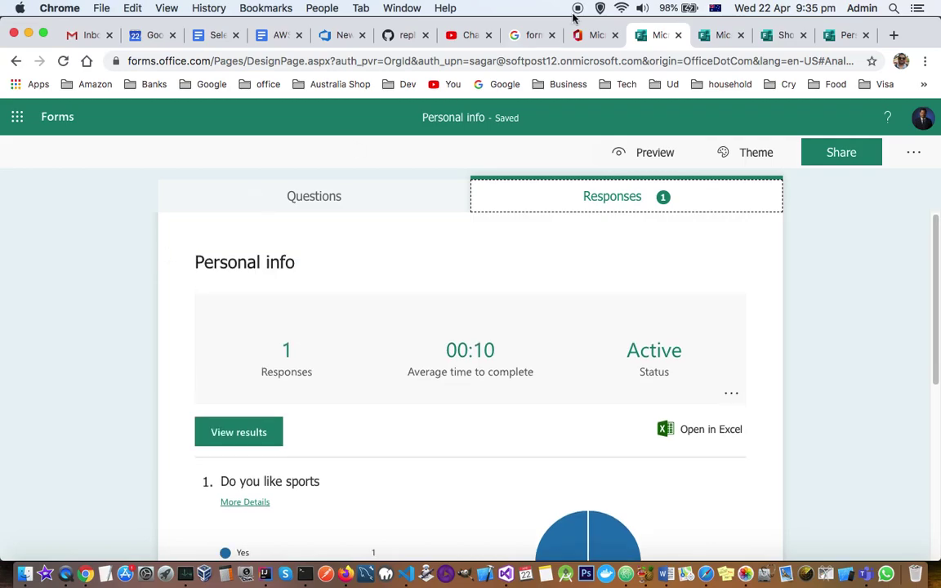